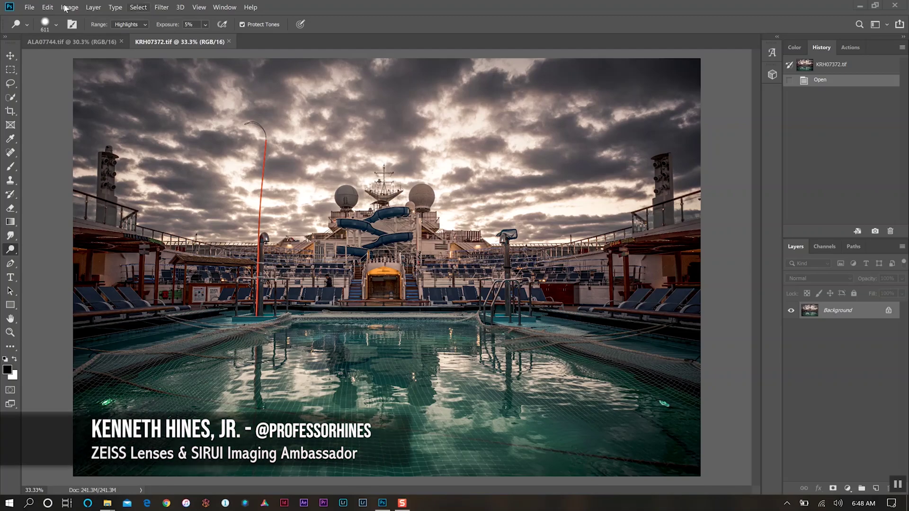
# Step: Glance at ALA07744.tif, return to the KRH07372.tif pool photo and activate the Burn tool
pyautogui.click(67, 41)
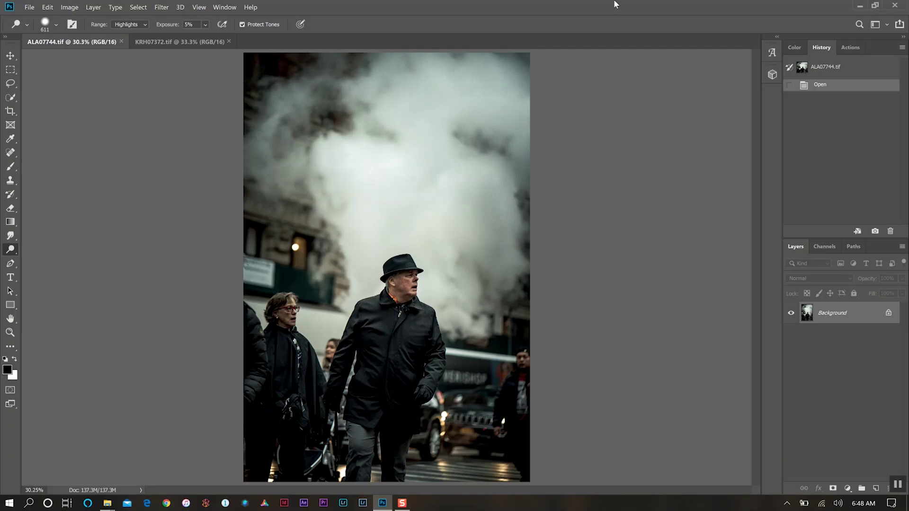
pyautogui.hotkey('ctrl', 'Tab')
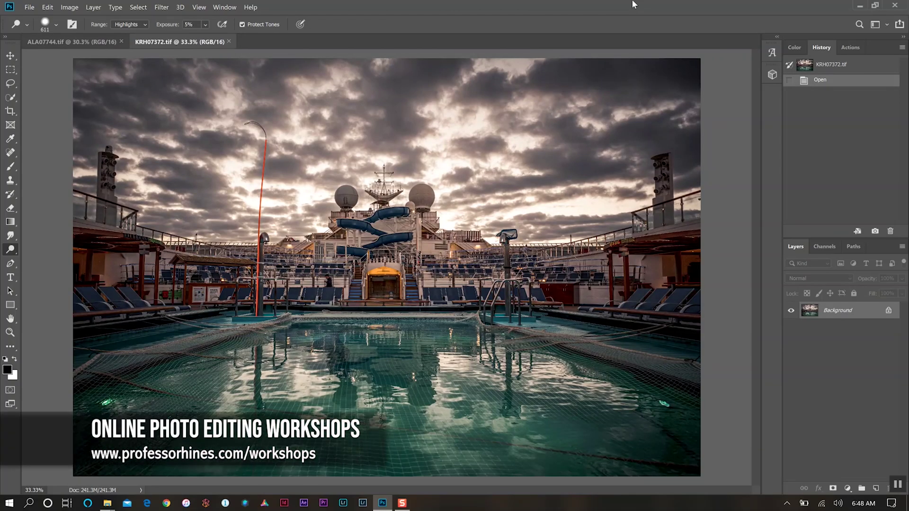
pyautogui.click(12, 251)
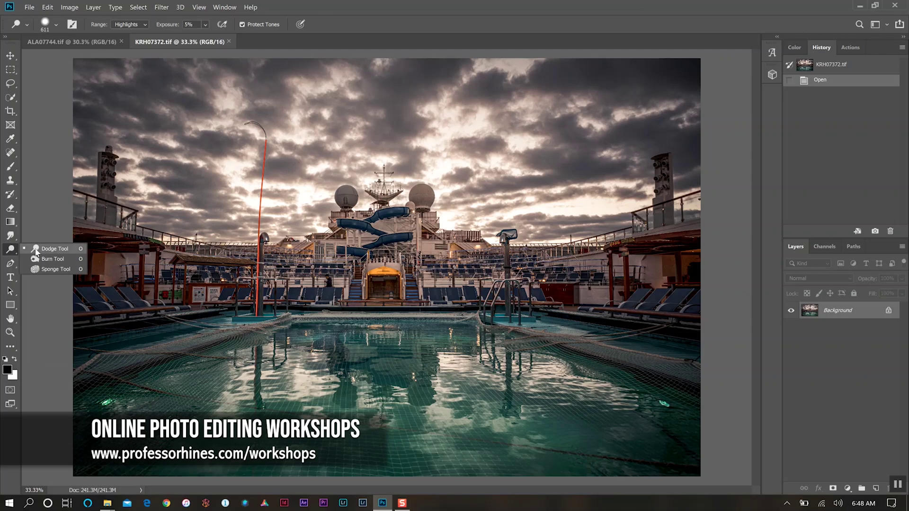
pyautogui.click(50, 259)
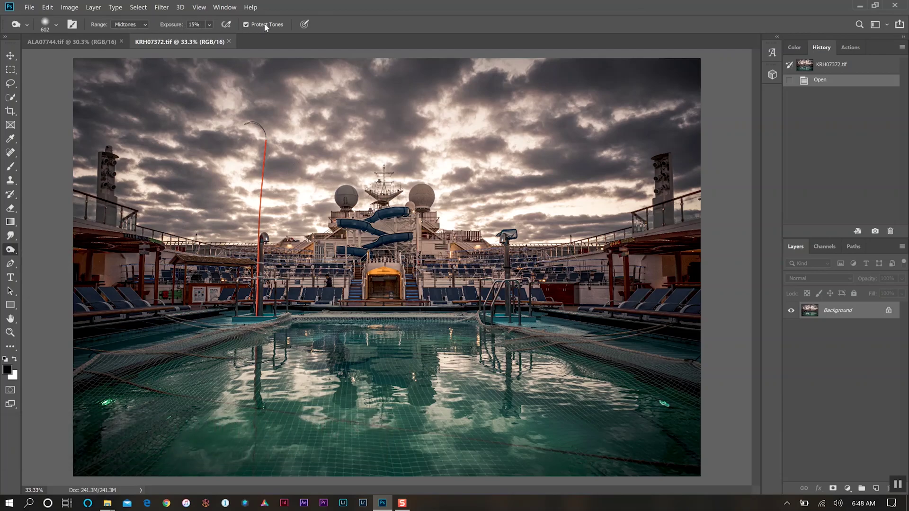
# Step: Set the Burn brush size to 1002 px with the tonal range on Midtones
pyautogui.click(56, 25)
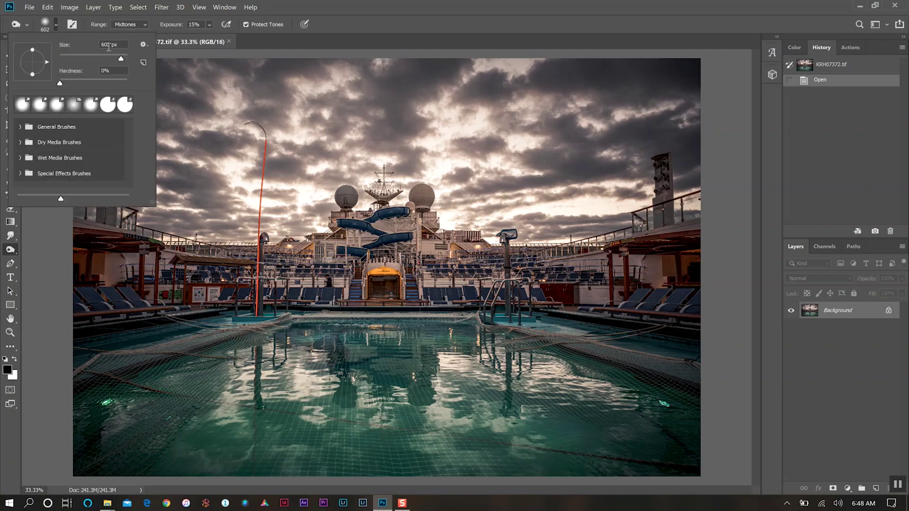
pyautogui.moveTo(104, 46); pyautogui.dragTo(90, 50)
pyautogui.write('1002')
pyautogui.click(133, 28)
pyautogui.click(131, 25)
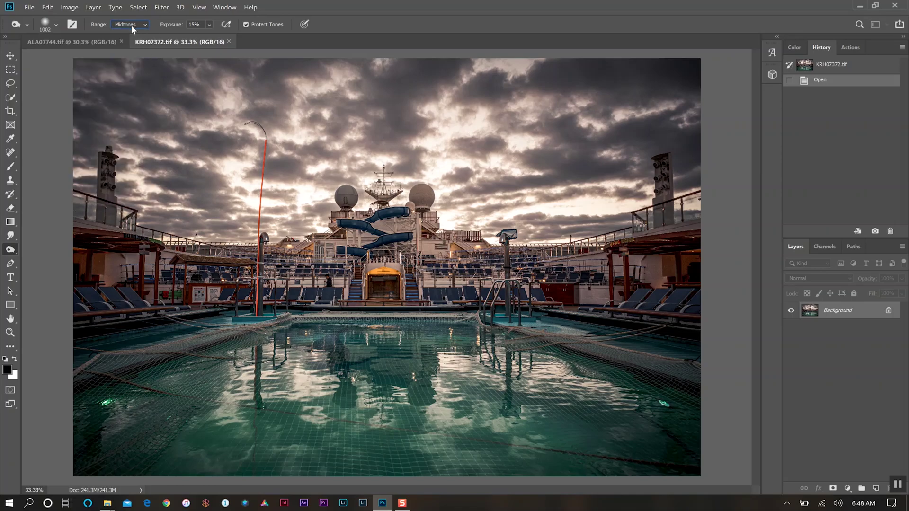
pyautogui.click(131, 24)
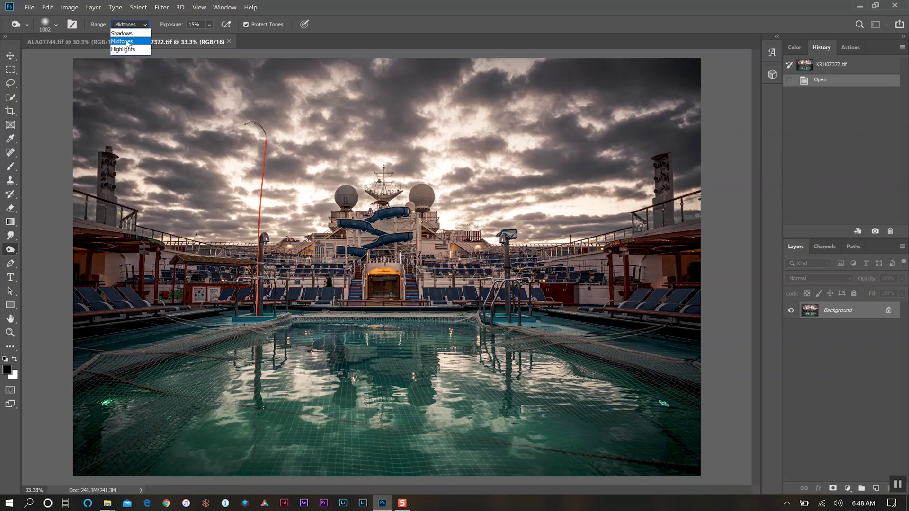
pyautogui.click(127, 43)
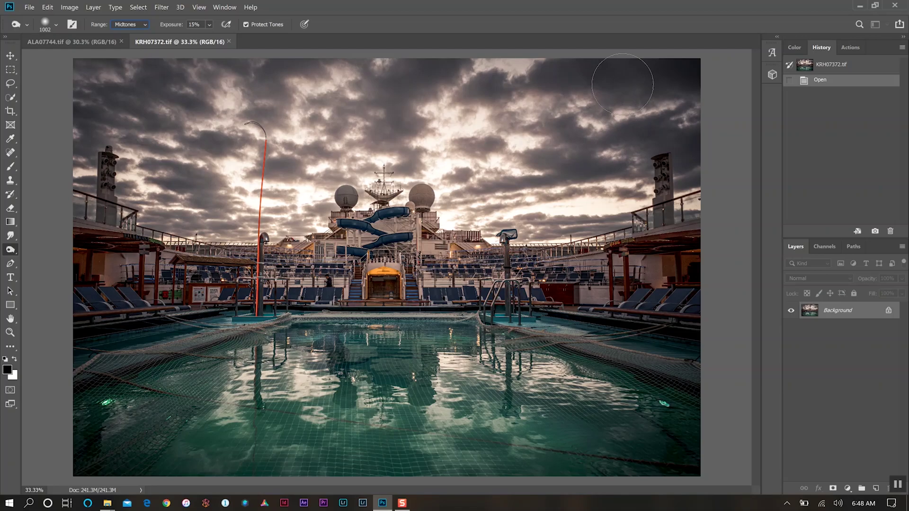
# Step: Burn the dark clouds across the sky above the ship with broad strokes
pyautogui.moveTo(425, 78)
pyautogui.mouseDown()
pyautogui.moveTo(360, 112)
pyautogui.moveTo(396, 84)
pyautogui.moveTo(376, 124)
pyautogui.moveTo(392, 142)
pyautogui.moveTo(396, 132)
pyautogui.moveTo(346, 127)
pyautogui.moveTo(365, 114)
pyautogui.moveTo(351, 108)
pyautogui.moveTo(332, 113)
pyautogui.mouseUp()
pyautogui.moveTo(278, 161); pyautogui.dragTo(303, 156)
pyautogui.moveTo(573, 97)
pyautogui.mouseDown()
pyautogui.moveTo(468, 112)
pyautogui.moveTo(529, 94)
pyautogui.moveTo(522, 121)
pyautogui.moveTo(550, 129)
pyautogui.moveTo(491, 131)
pyautogui.moveTo(594, 141)
pyautogui.moveTo(544, 163)
pyautogui.moveTo(654, 138)
pyautogui.moveTo(489, 190)
pyautogui.moveTo(521, 192)
pyautogui.moveTo(532, 213)
pyautogui.mouseUp()
pyautogui.moveTo(271, 86)
pyautogui.mouseDown()
pyautogui.moveTo(250, 101)
pyautogui.moveTo(297, 71)
pyautogui.mouseUp()
pyautogui.moveTo(199, 90); pyautogui.dragTo(159, 96)
pyautogui.moveTo(176, 137)
pyautogui.mouseDown()
pyautogui.moveTo(188, 160)
pyautogui.moveTo(170, 174)
pyautogui.mouseUp()
# Step: Set the Burn brush size to 602 px and darken the smaller clouds across the sky down to the horizon
pyautogui.click(49, 28)
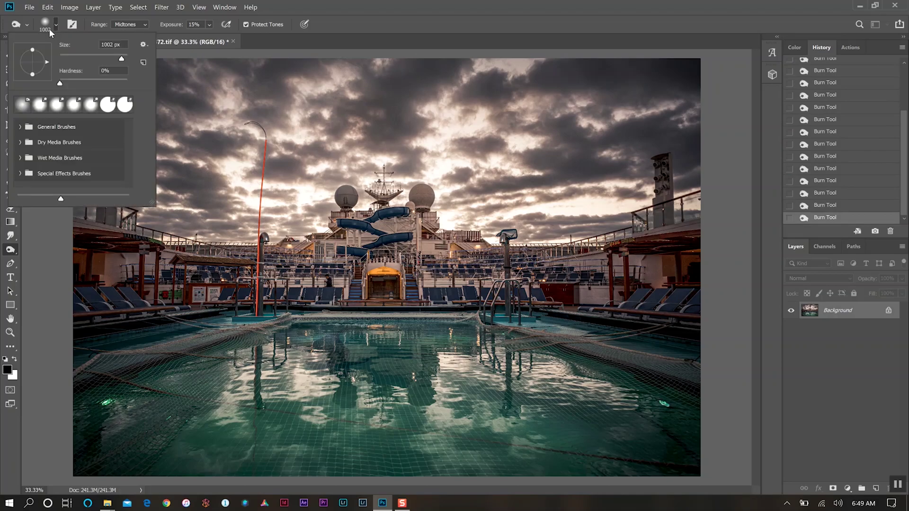
pyautogui.doubleClick(107, 45)
pyautogui.write('602')
pyautogui.press('Return')
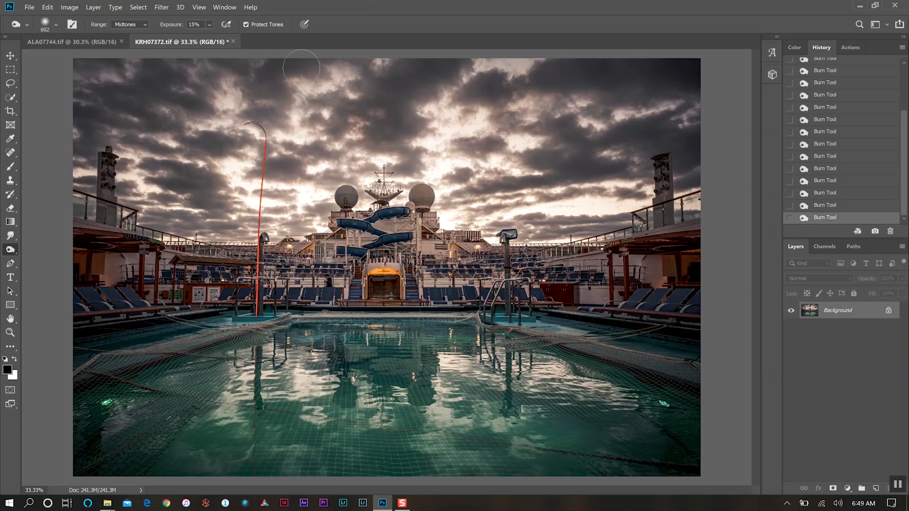
pyautogui.click(262, 98)
pyautogui.click(311, 153)
pyautogui.click(328, 151)
pyautogui.click(294, 219)
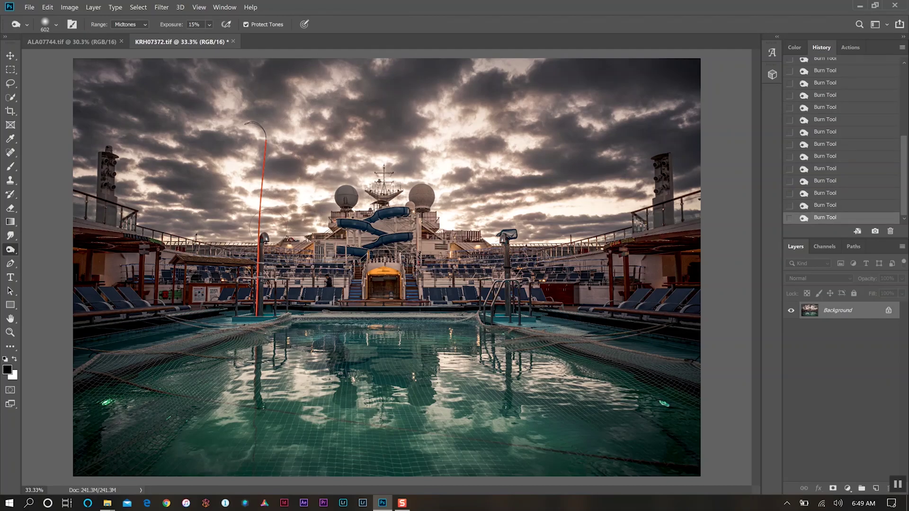
pyautogui.click(246, 208)
pyautogui.click(227, 194)
pyautogui.click(232, 201)
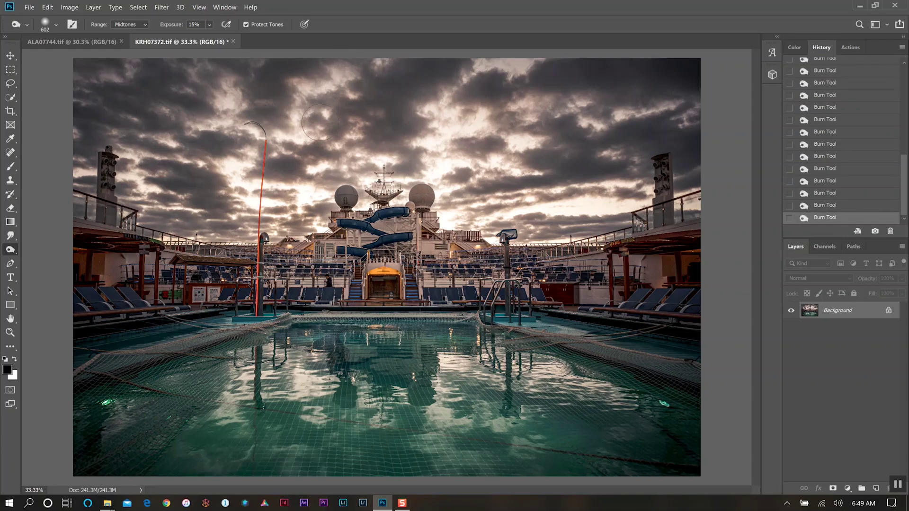
pyautogui.click(320, 123)
pyautogui.click(313, 150)
pyautogui.click(318, 147)
pyautogui.click(403, 122)
pyautogui.click(409, 142)
pyautogui.click(526, 102)
pyautogui.click(533, 172)
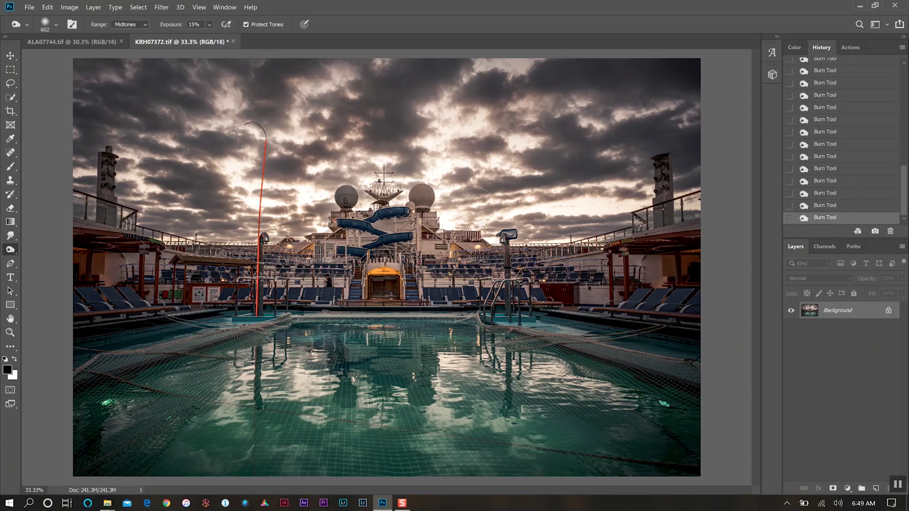
pyautogui.click(570, 195)
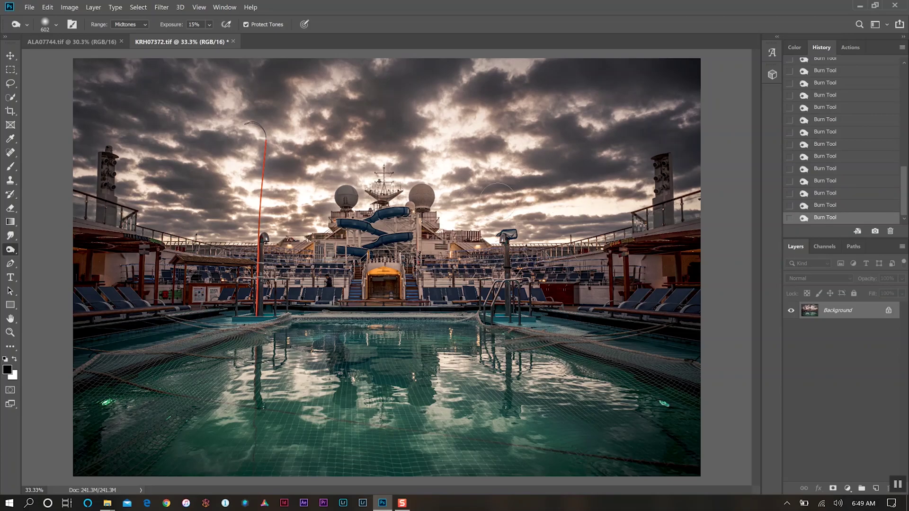
pyautogui.click(558, 225)
pyautogui.click(539, 228)
pyautogui.click(592, 220)
pyautogui.click(482, 207)
pyautogui.click(386, 150)
pyautogui.click(469, 149)
pyautogui.click(353, 155)
pyautogui.click(545, 106)
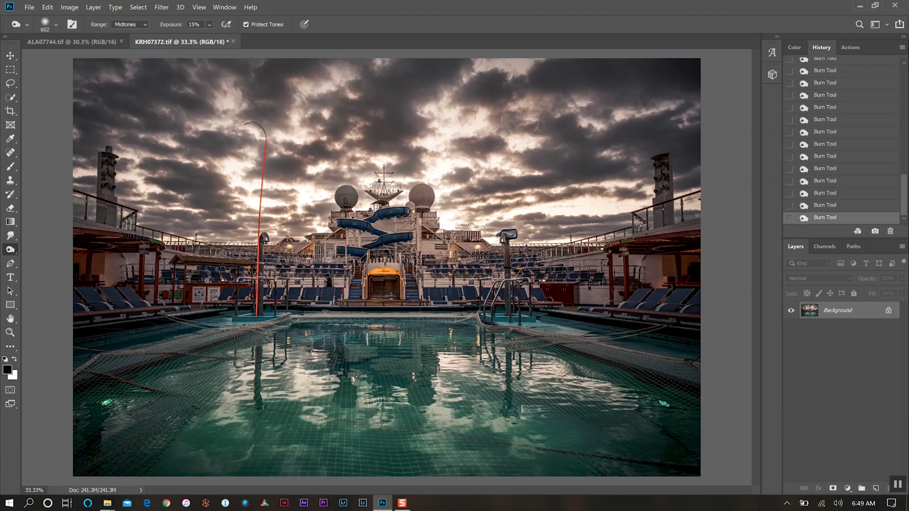
pyautogui.click(549, 114)
pyautogui.click(510, 124)
pyautogui.click(360, 76)
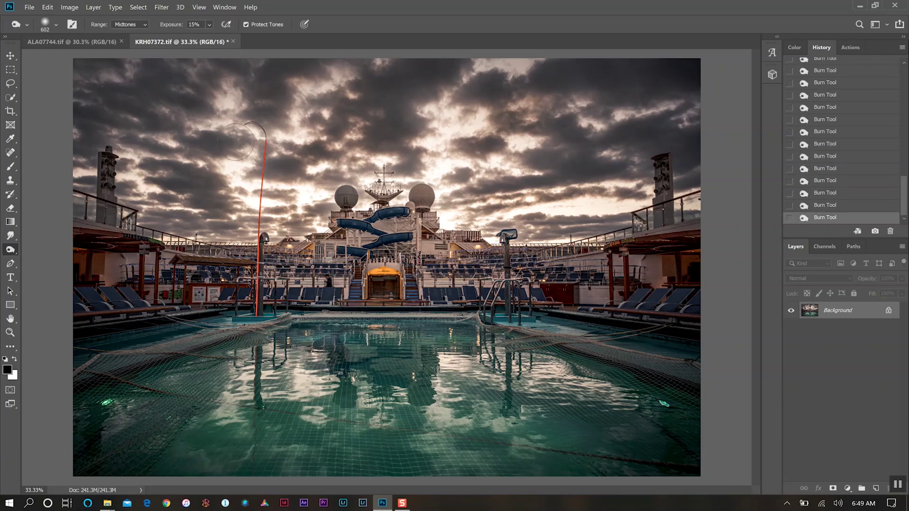
pyautogui.click(349, 152)
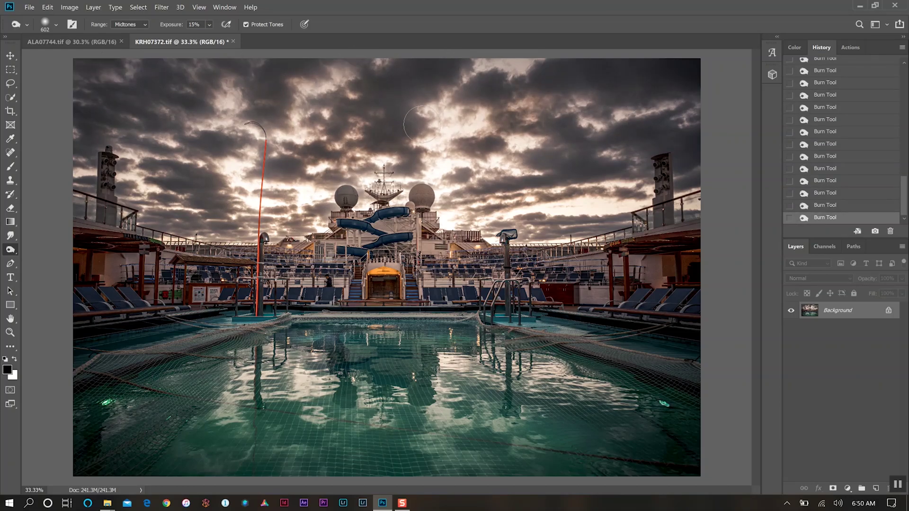
pyautogui.moveTo(461, 207); pyautogui.dragTo(598, 226)
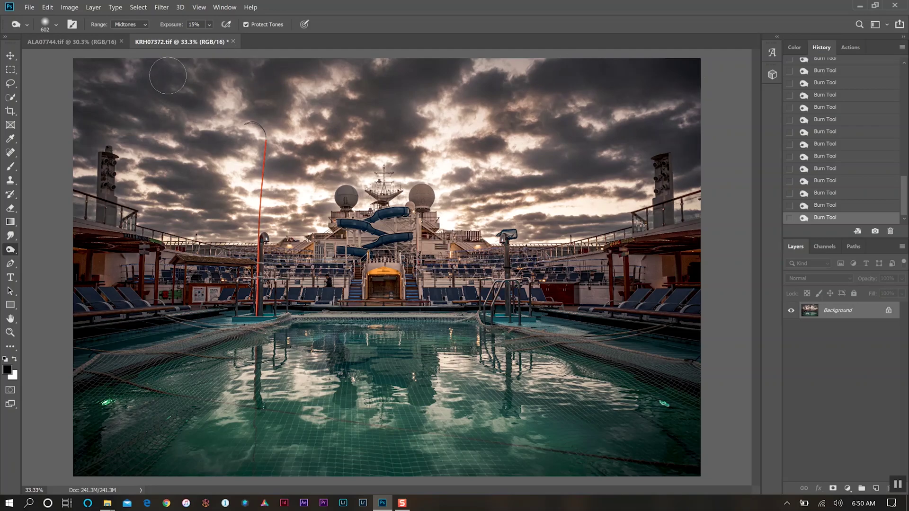
pyautogui.click(195, 230)
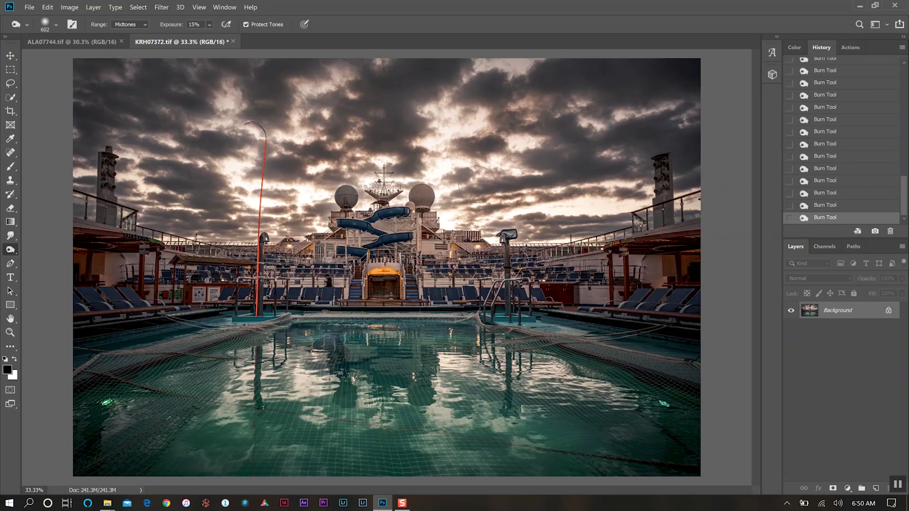
pyautogui.moveTo(477, 184)
pyautogui.mouseDown()
pyautogui.moveTo(452, 182)
pyautogui.moveTo(516, 180)
pyautogui.mouseUp()
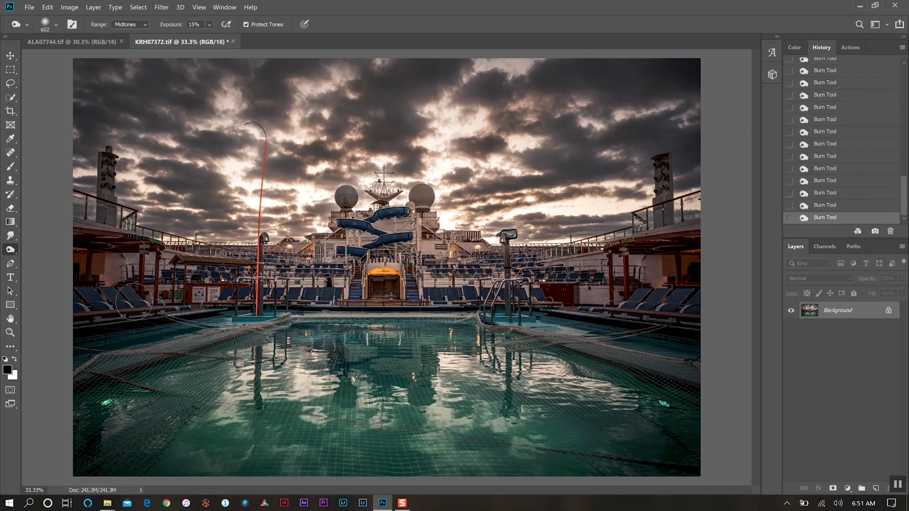
# Step: Lighten the deck areas on both sides of the pool using the Dodge tool on Midtones, 7% exposure and a 911 px brush
pyautogui.rightClick(10, 250)
pyautogui.click(45, 248)
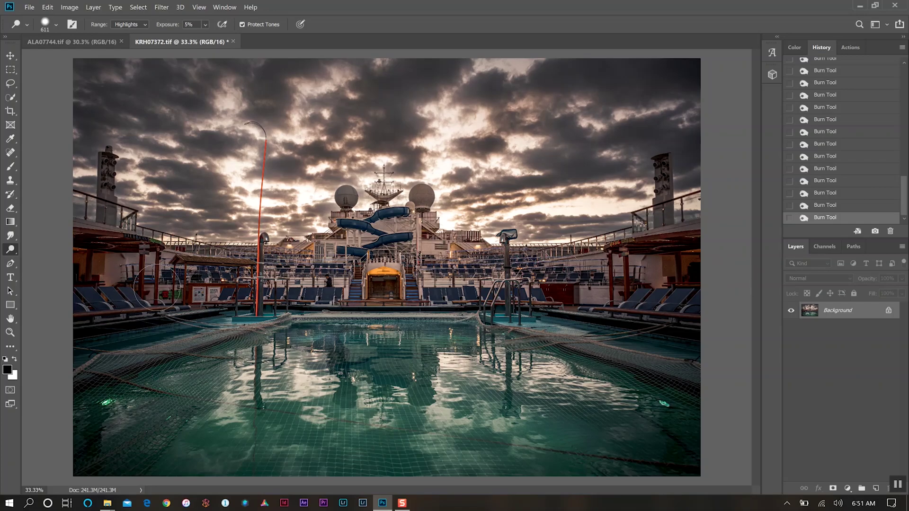
pyautogui.click(142, 25)
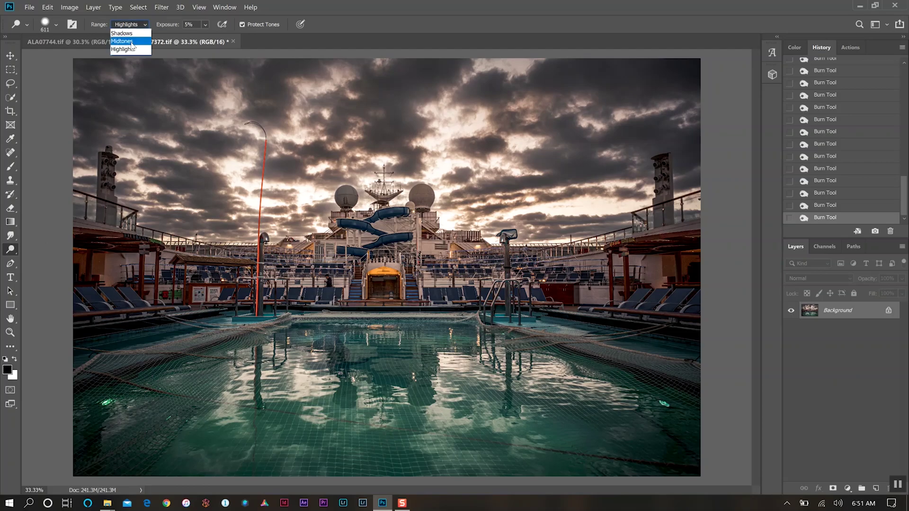
pyautogui.click(188, 25)
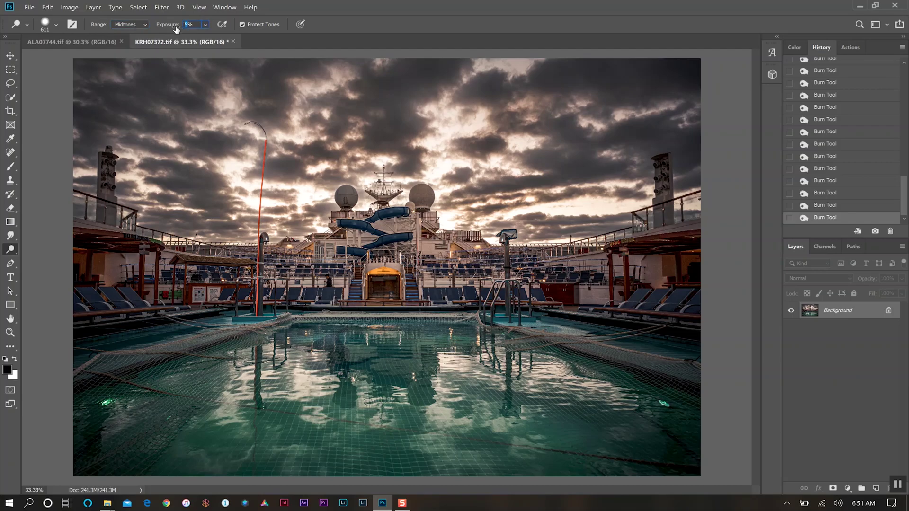
pyautogui.moveTo(176, 30); pyautogui.dragTo(179, 29)
pyautogui.click(55, 24)
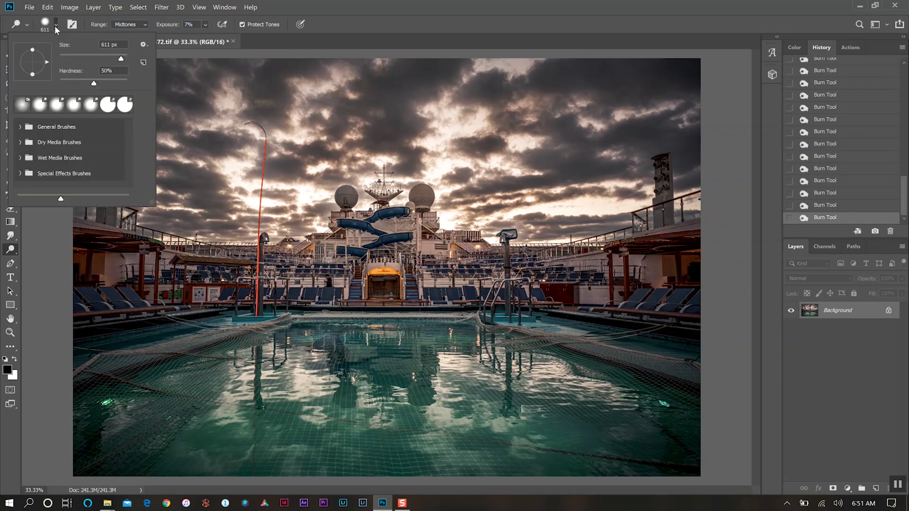
pyautogui.click(103, 45)
pyautogui.write('911')
pyautogui.press('Return')
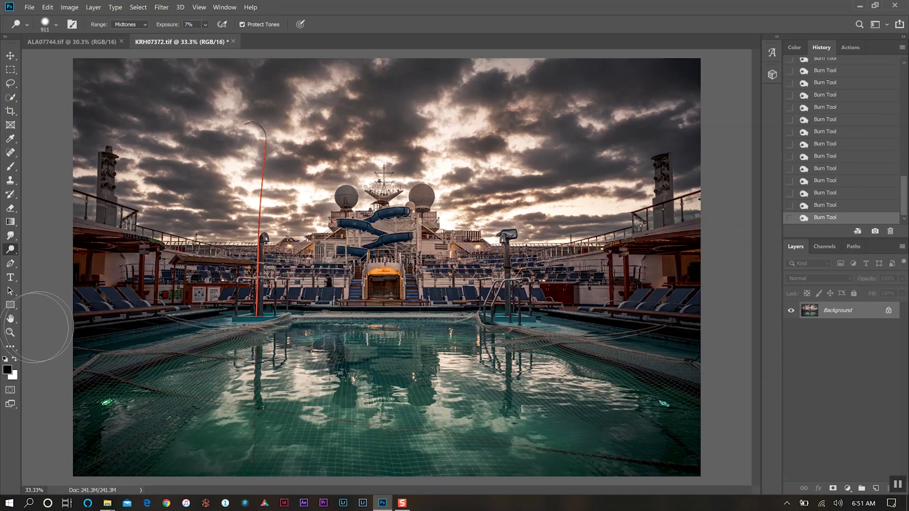
pyautogui.moveTo(129, 268)
pyautogui.mouseDown()
pyautogui.moveTo(108, 263)
pyautogui.moveTo(85, 278)
pyautogui.moveTo(194, 298)
pyautogui.moveTo(52, 339)
pyautogui.moveTo(71, 261)
pyautogui.mouseUp()
pyautogui.moveTo(568, 314)
pyautogui.mouseDown()
pyautogui.moveTo(592, 277)
pyautogui.moveTo(673, 263)
pyautogui.moveTo(664, 287)
pyautogui.moveTo(732, 302)
pyautogui.moveTo(682, 256)
pyautogui.moveTo(603, 309)
pyautogui.moveTo(717, 298)
pyautogui.moveTo(742, 240)
pyautogui.moveTo(668, 239)
pyautogui.moveTo(716, 250)
pyautogui.moveTo(655, 324)
pyautogui.moveTo(665, 300)
pyautogui.mouseUp()
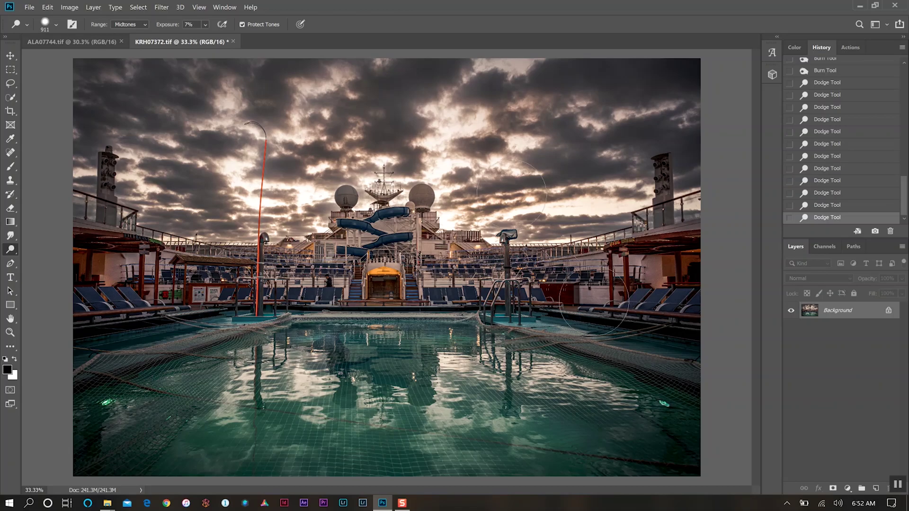
# Step: Switch to the ALA07744.tif street photo and set the Dodge exposure to 4% and the brush size to 611 px
pyautogui.click(71, 41)
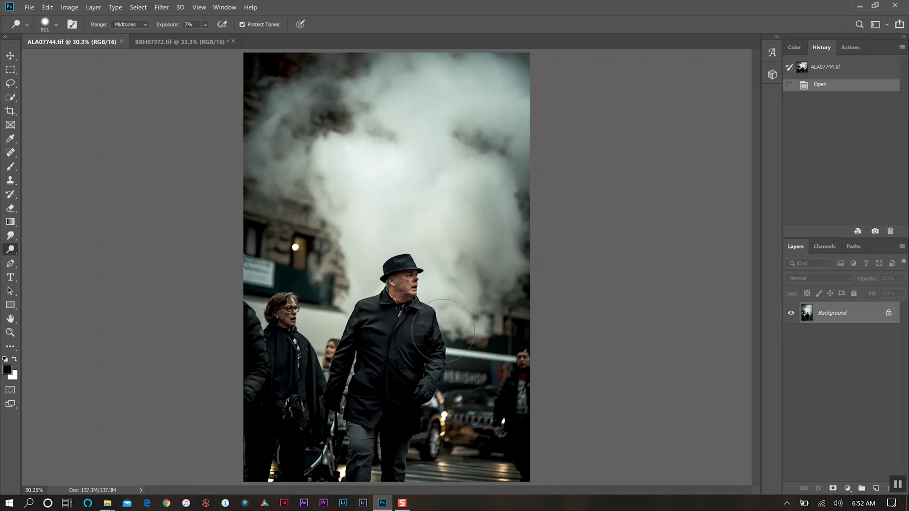
pyautogui.scroll(3, 400, 336)
pyautogui.scroll(-2, 406, 355)
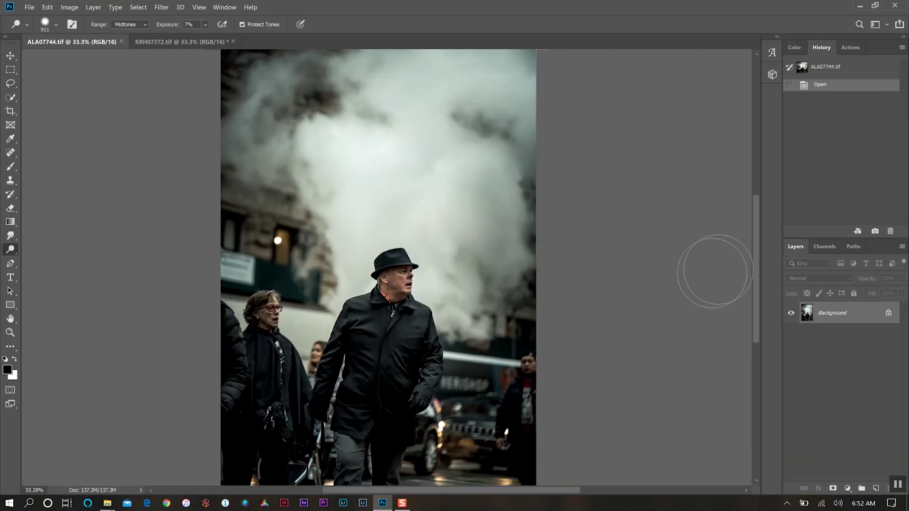
pyautogui.scroll(1, 758, 269)
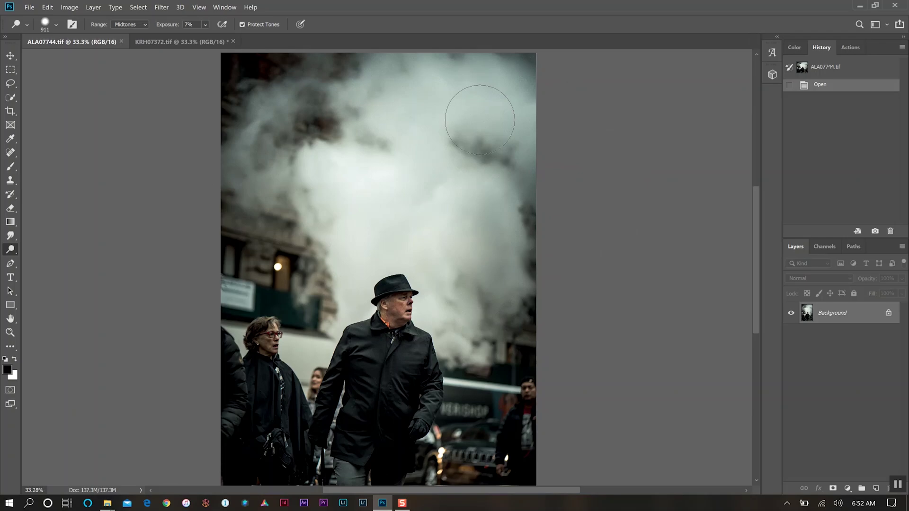
pyautogui.click(189, 24)
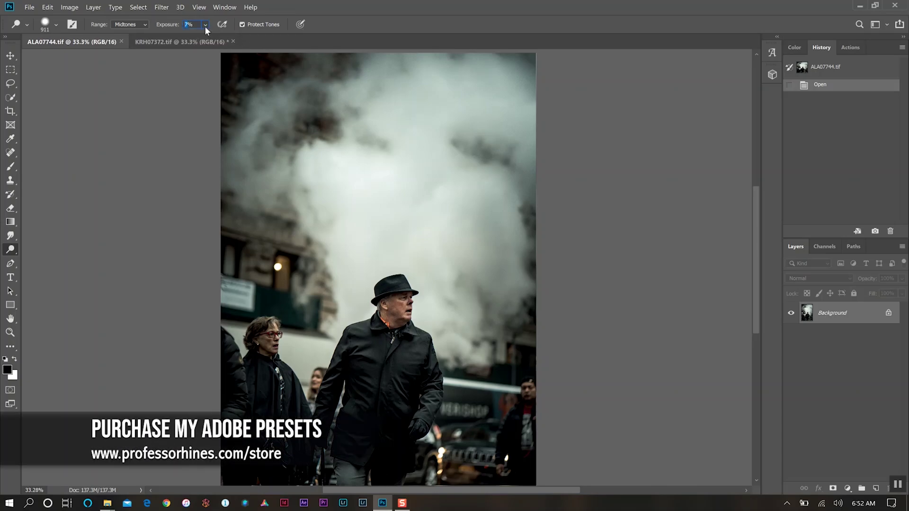
pyautogui.write('4')
pyautogui.press('Return')
pyautogui.click(56, 24)
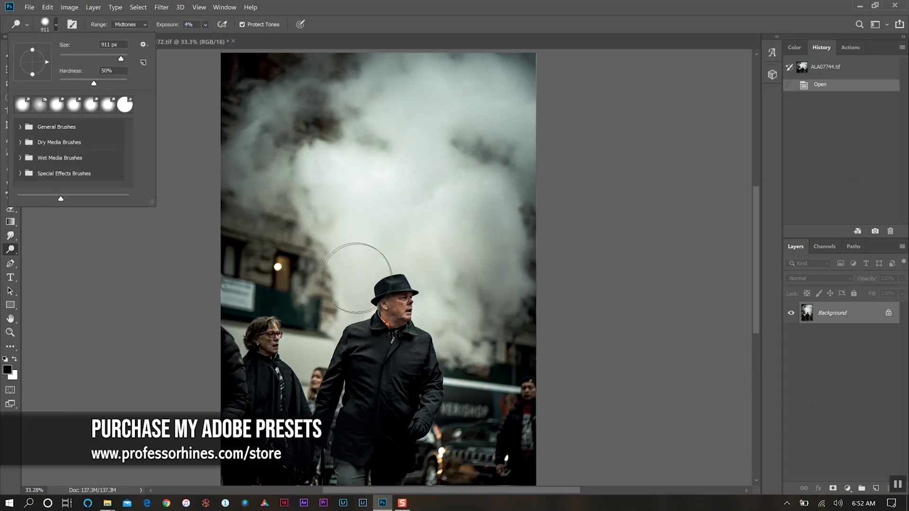
pyautogui.doubleClick(105, 44)
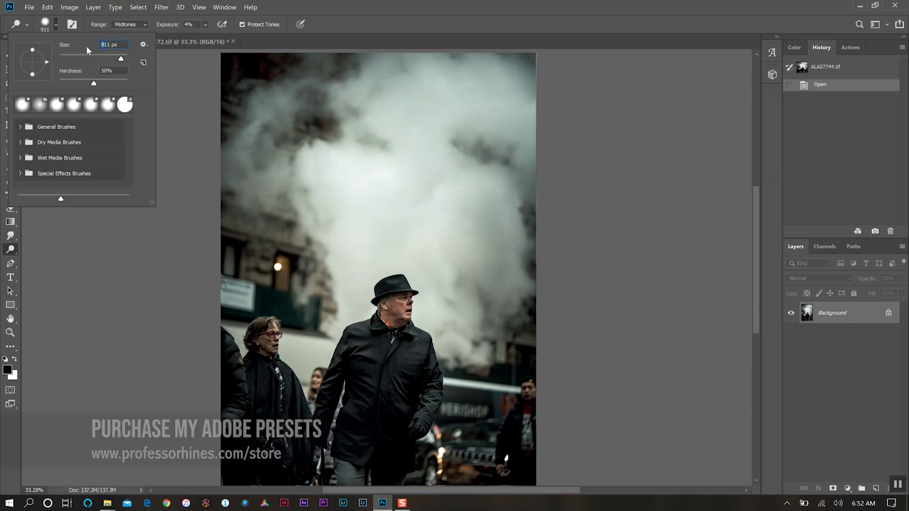
pyautogui.write('611')
pyautogui.press('Return')
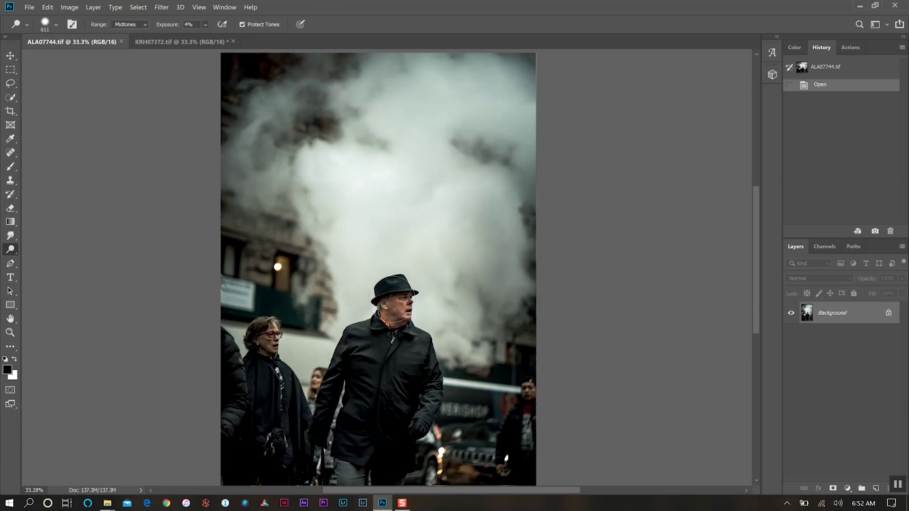
# Step: Dodge the face and upper coat of the man in the hat
pyautogui.scroll(5, 388, 402)
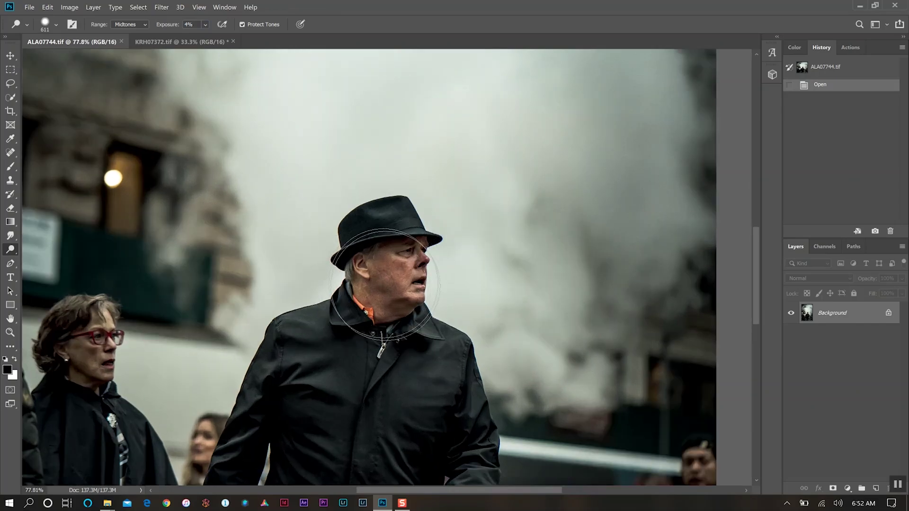
pyautogui.moveTo(394, 280)
pyautogui.mouseDown()
pyautogui.moveTo(378, 289)
pyautogui.moveTo(420, 270)
pyautogui.moveTo(407, 284)
pyautogui.mouseUp()
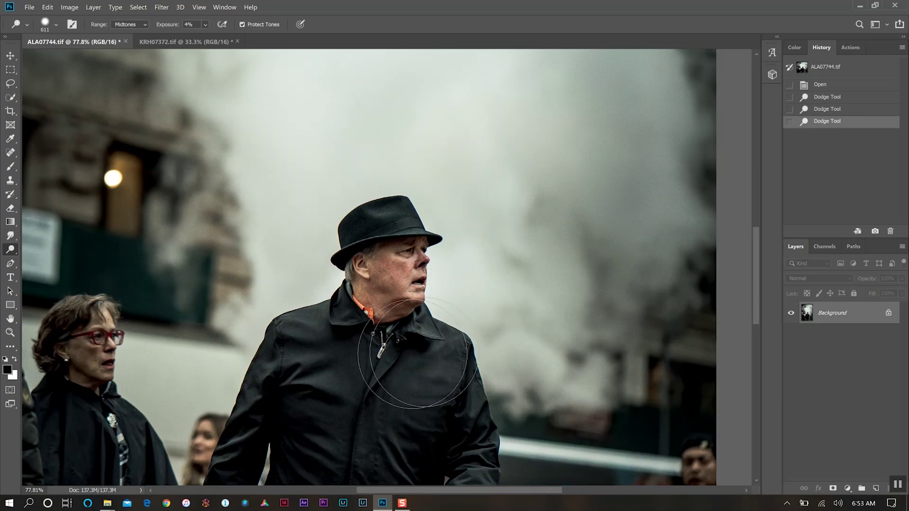
pyautogui.moveTo(414, 355)
pyautogui.mouseDown()
pyautogui.moveTo(304, 375)
pyautogui.moveTo(403, 374)
pyautogui.mouseUp()
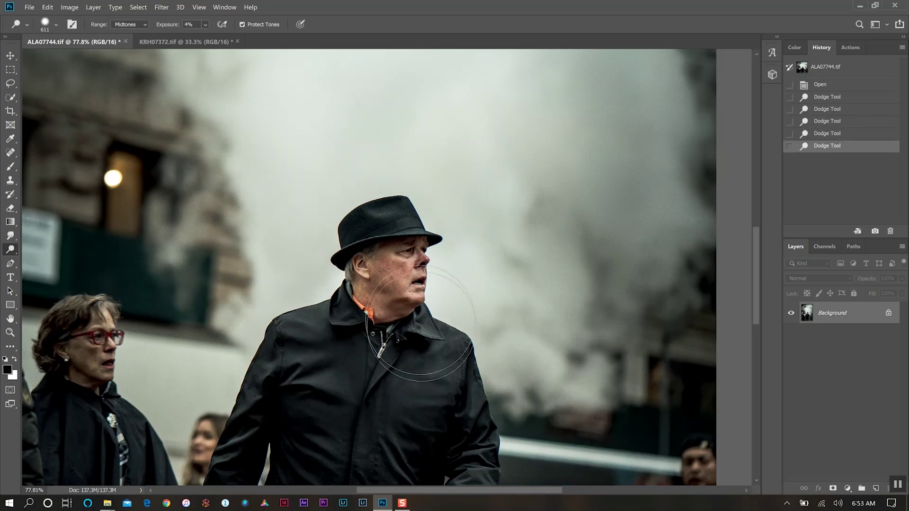
pyautogui.moveTo(422, 338); pyautogui.dragTo(424, 334)
# Step: Set the Dodge range to Highlights and brighten the steam cloud behind the man
pyautogui.scroll(-7, 440, 279)
pyautogui.scroll(-1, 715, 327)
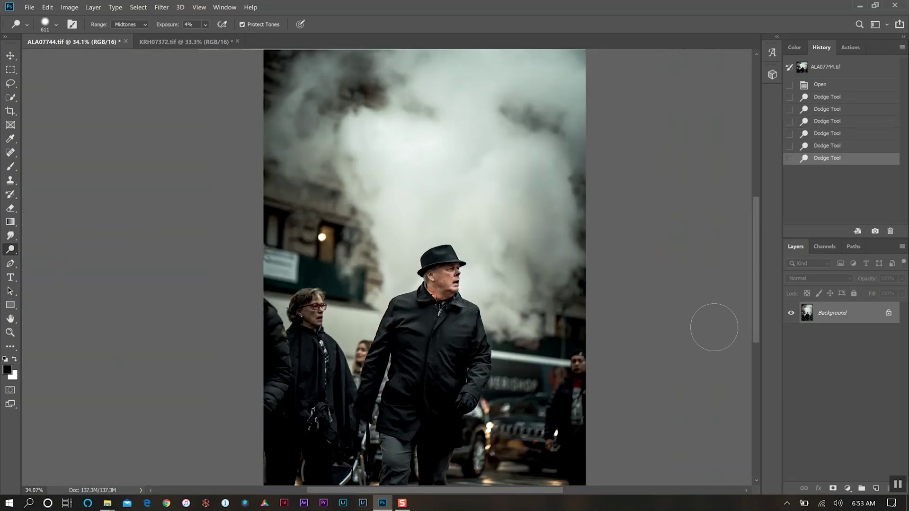
pyautogui.moveTo(757, 262); pyautogui.dragTo(757, 235)
pyautogui.scroll(-2, 757, 236)
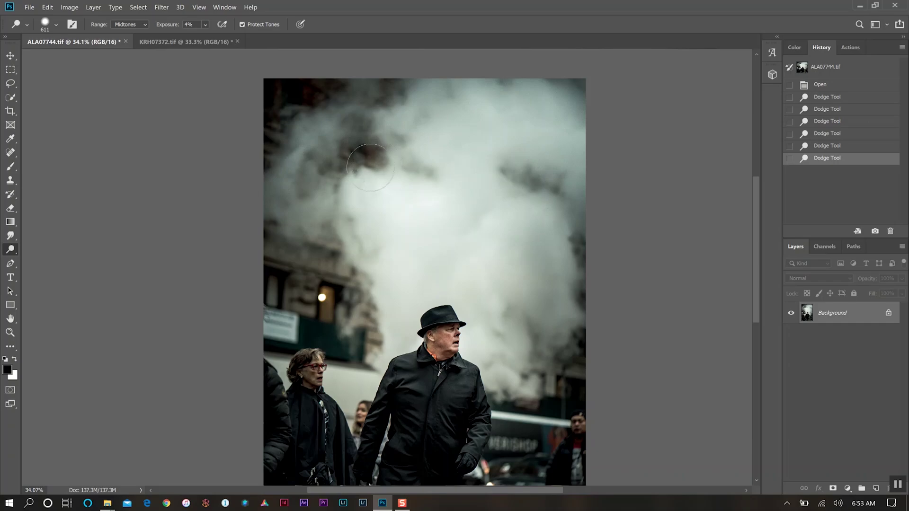
pyautogui.click(134, 25)
pyautogui.click(125, 48)
pyautogui.moveTo(364, 97)
pyautogui.mouseDown()
pyautogui.moveTo(328, 138)
pyautogui.moveTo(349, 128)
pyautogui.moveTo(318, 124)
pyautogui.moveTo(340, 124)
pyautogui.moveTo(302, 178)
pyautogui.moveTo(299, 199)
pyautogui.moveTo(330, 221)
pyautogui.moveTo(311, 184)
pyautogui.moveTo(332, 218)
pyautogui.mouseUp()
pyautogui.moveTo(559, 304)
pyautogui.mouseDown()
pyautogui.moveTo(542, 347)
pyautogui.moveTo(554, 281)
pyautogui.moveTo(488, 258)
pyautogui.mouseUp()
pyautogui.moveTo(566, 134)
pyautogui.mouseDown()
pyautogui.moveTo(456, 146)
pyautogui.moveTo(579, 171)
pyautogui.mouseUp()
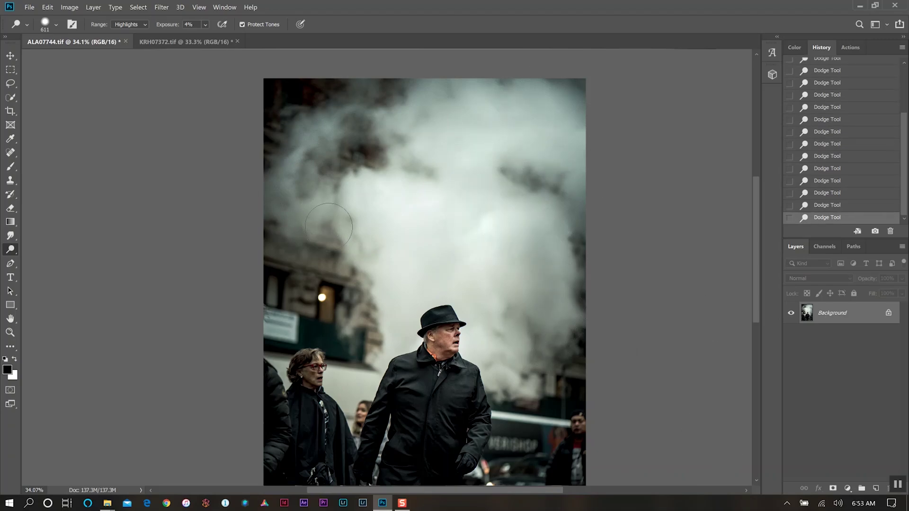
pyautogui.moveTo(333, 226)
pyautogui.mouseDown()
pyautogui.moveTo(345, 256)
pyautogui.moveTo(380, 271)
pyautogui.moveTo(293, 237)
pyautogui.moveTo(316, 250)
pyautogui.mouseUp()
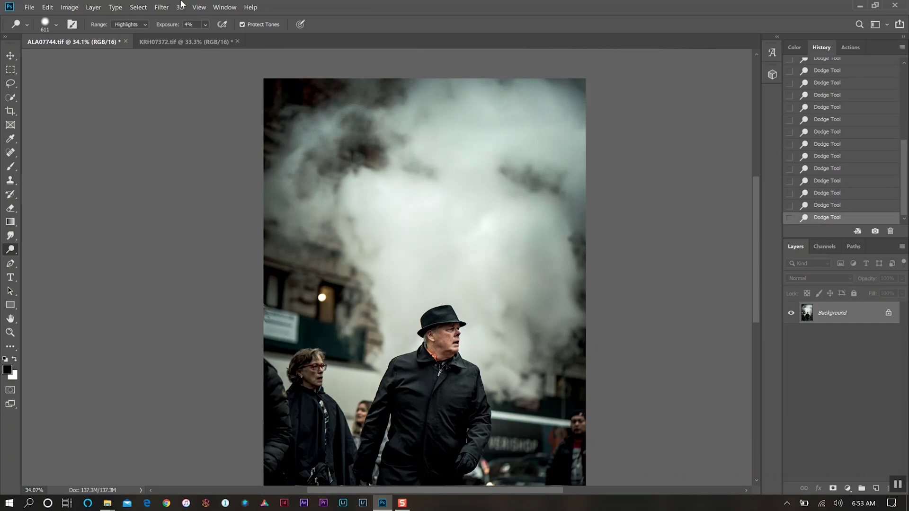
# Step: Set the Dodge range to Midtones and switch back to the KRH07372.tif pool photo
pyautogui.click(118, 26)
pyautogui.click(134, 43)
pyautogui.scroll(-3, 635, 290)
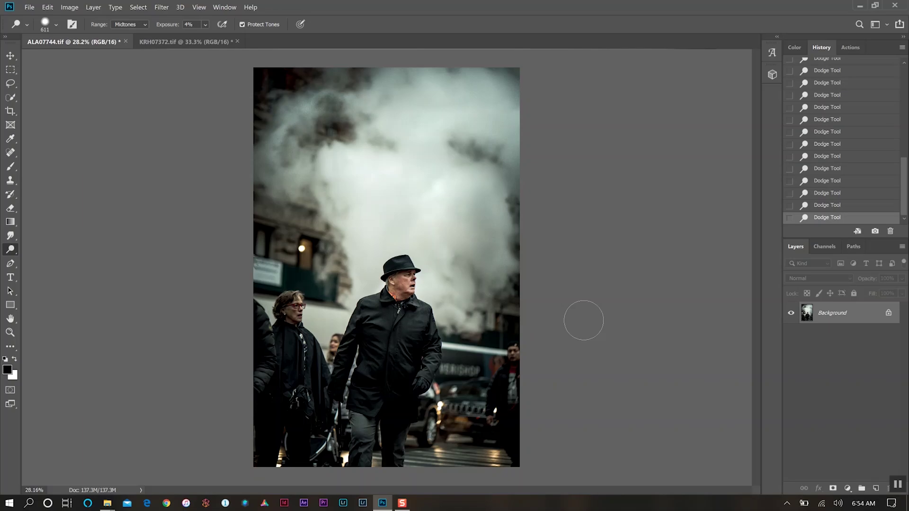
pyautogui.click(208, 42)
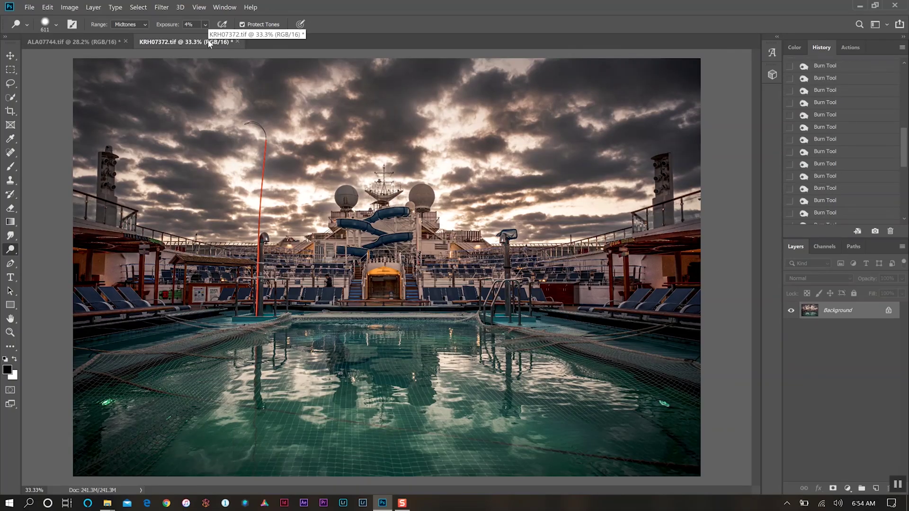